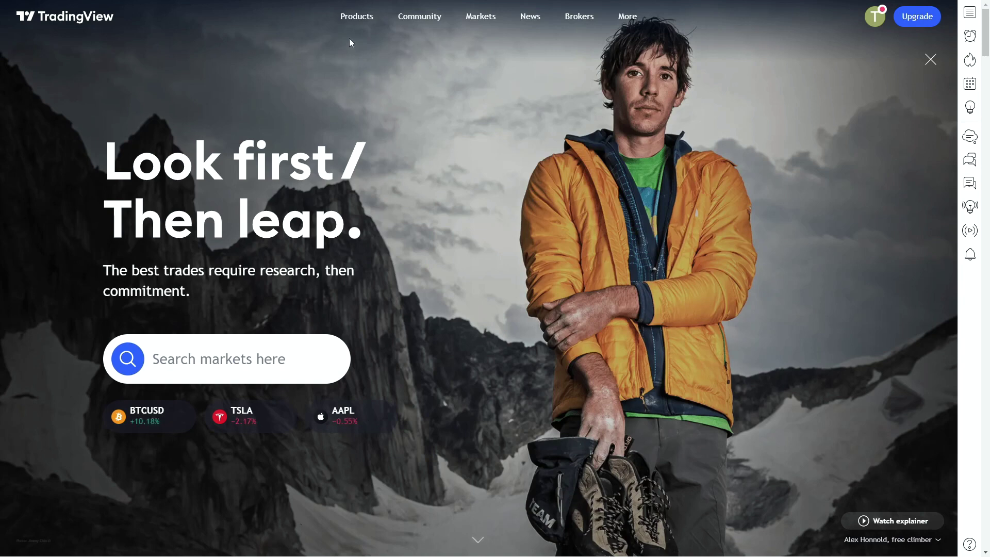
- Go from the home page to the Chart+ product to bring up the full price chart
{"action": "mouse_move", "coordinate": [346, 13]}
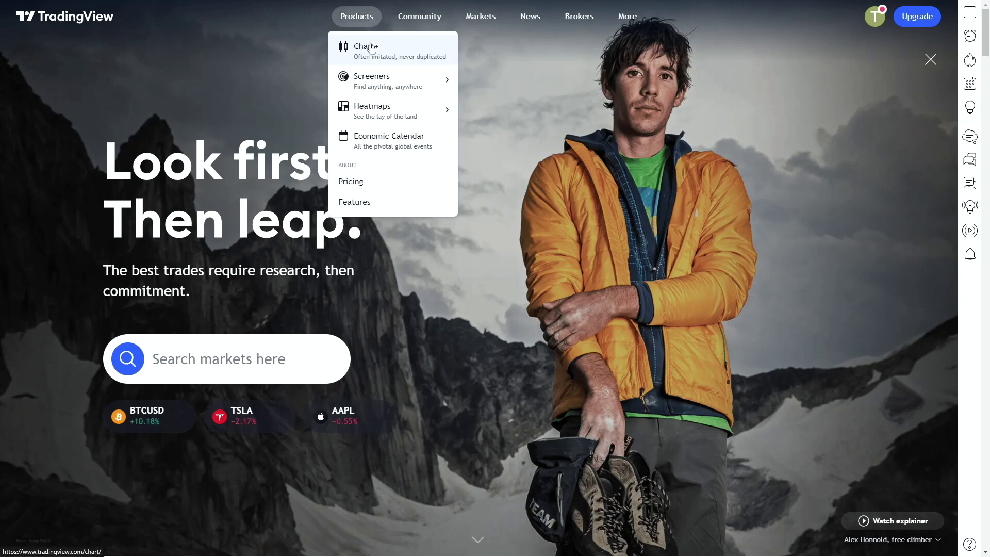
{"action": "mouse_move", "coordinate": [480, 17]}
{"action": "mouse_move", "coordinate": [510, 103]}
{"action": "mouse_move", "coordinate": [523, 221]}
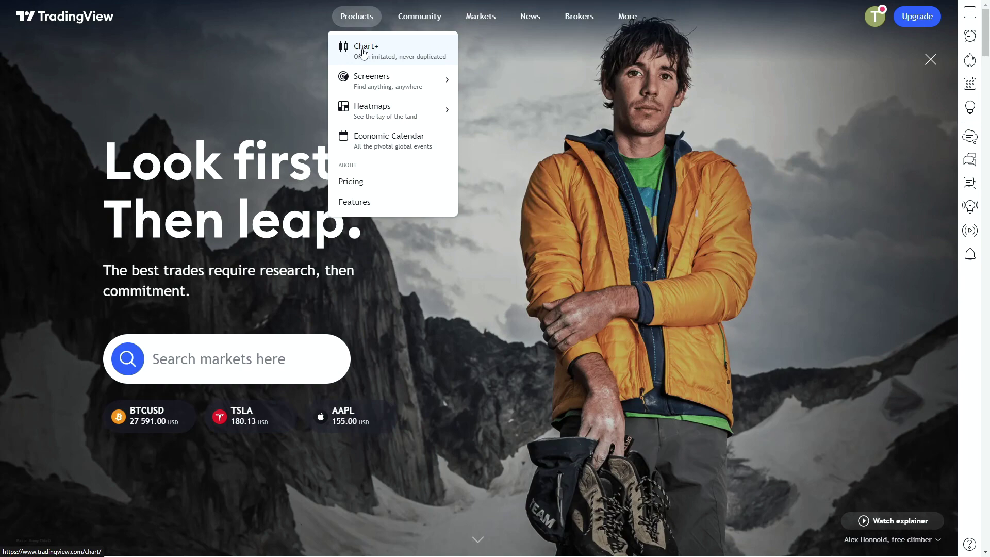
{"action": "left_click", "coordinate": [363, 53]}
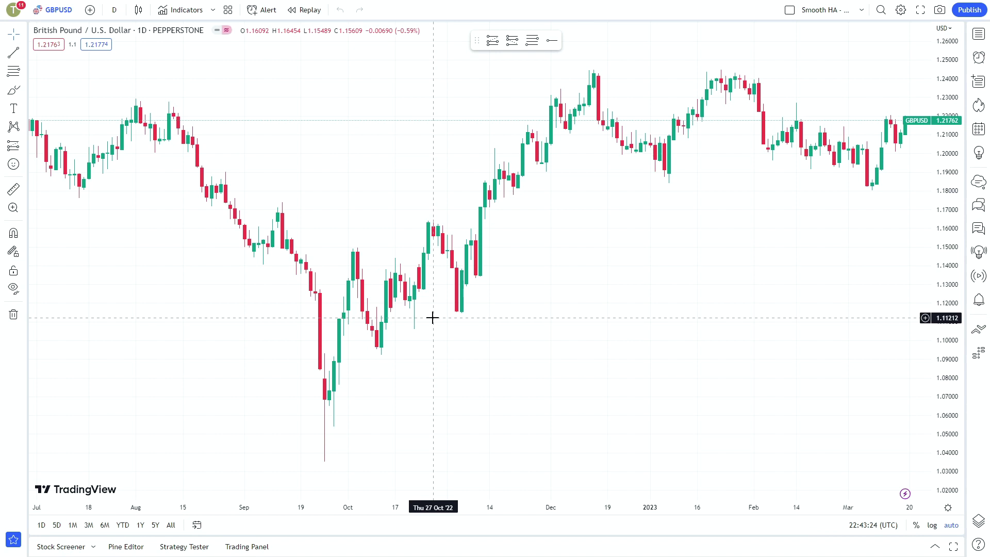
- Turn on dark mode for the chart interface
{"action": "left_click", "coordinate": [17, 14]}
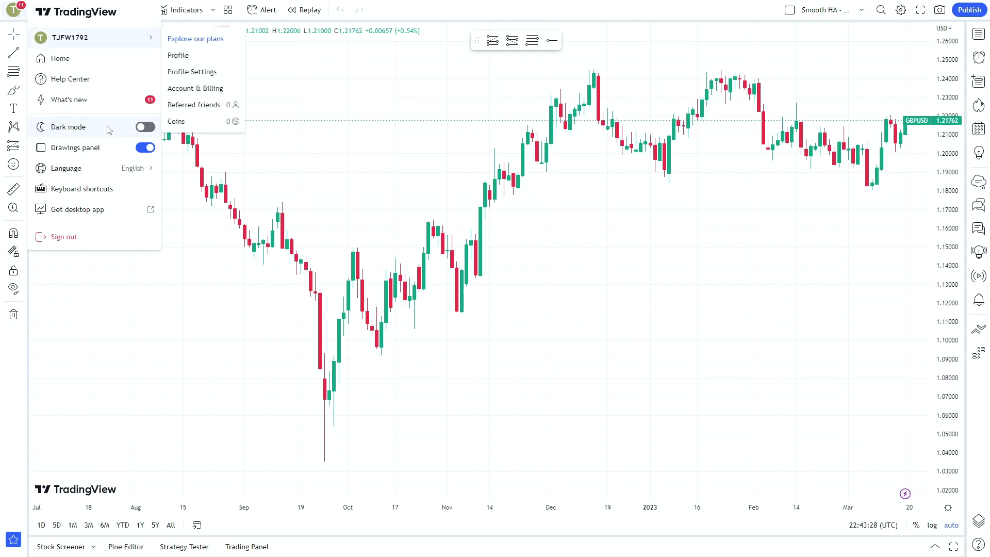
{"action": "left_click", "coordinate": [142, 128]}
{"action": "left_click", "coordinate": [580, 317]}
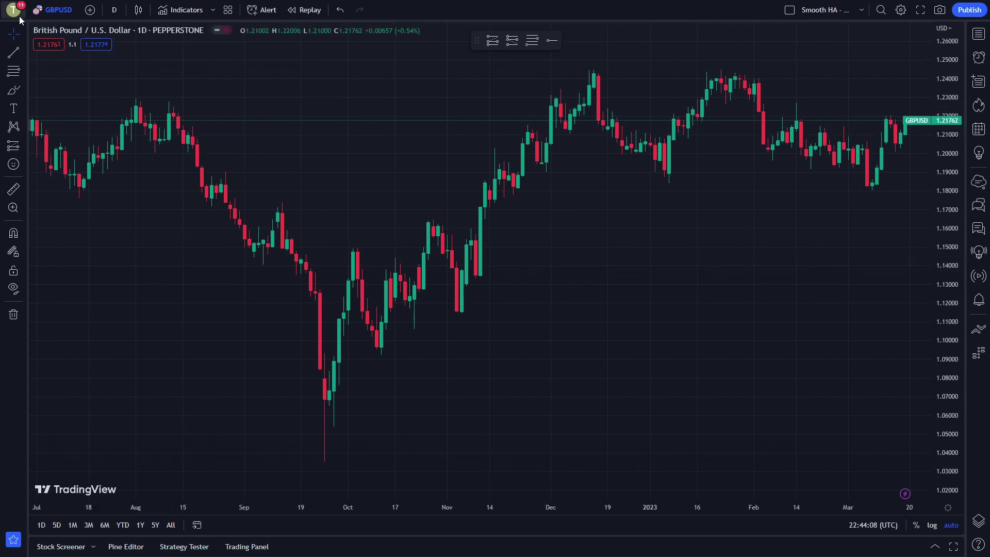
- Try the Bars, Heikin Ashi, Line and Hollow candles chart types on the GBPUSD chart
{"action": "left_click", "coordinate": [139, 11]}
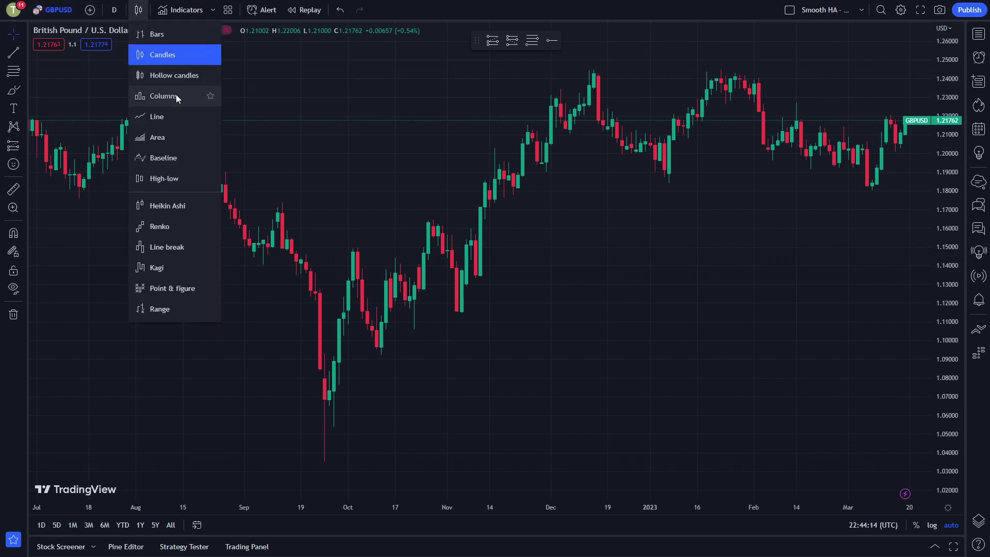
{"action": "left_click", "coordinate": [168, 34]}
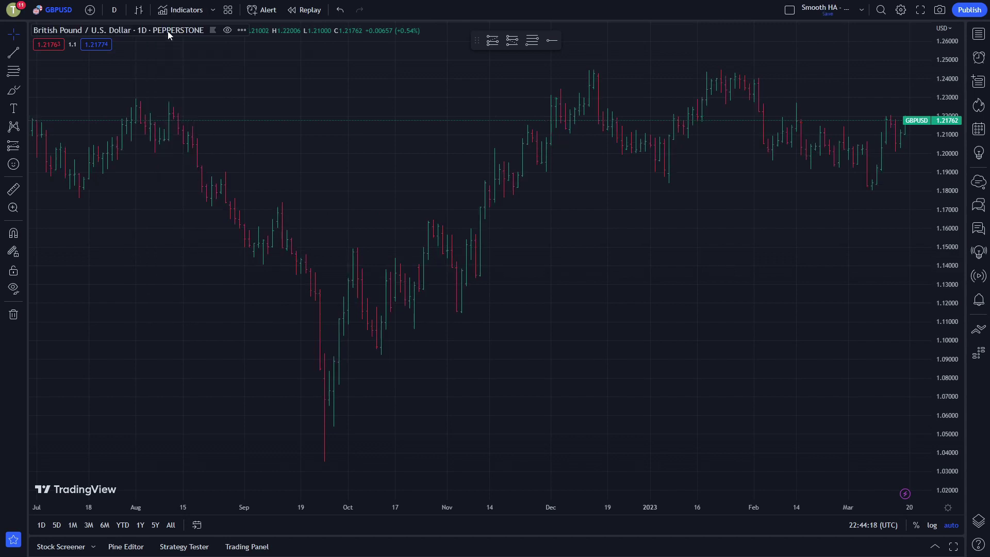
{"action": "left_click", "coordinate": [139, 10]}
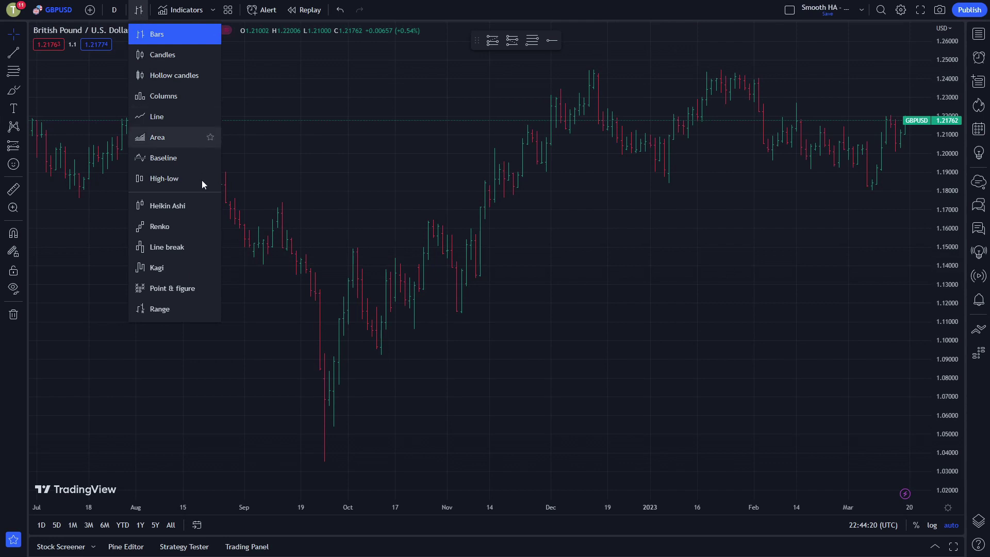
{"action": "left_click", "coordinate": [200, 206]}
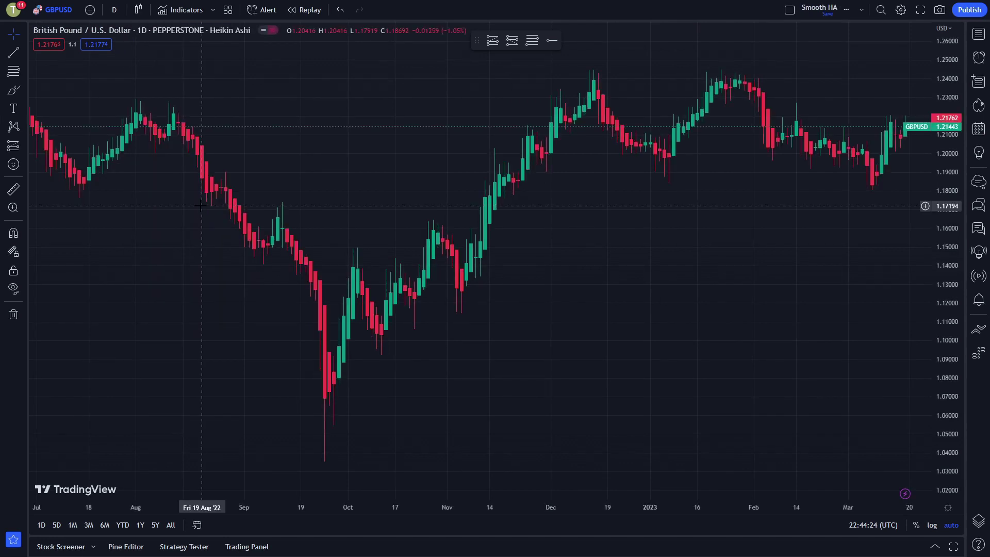
{"action": "left_click", "coordinate": [147, 9]}
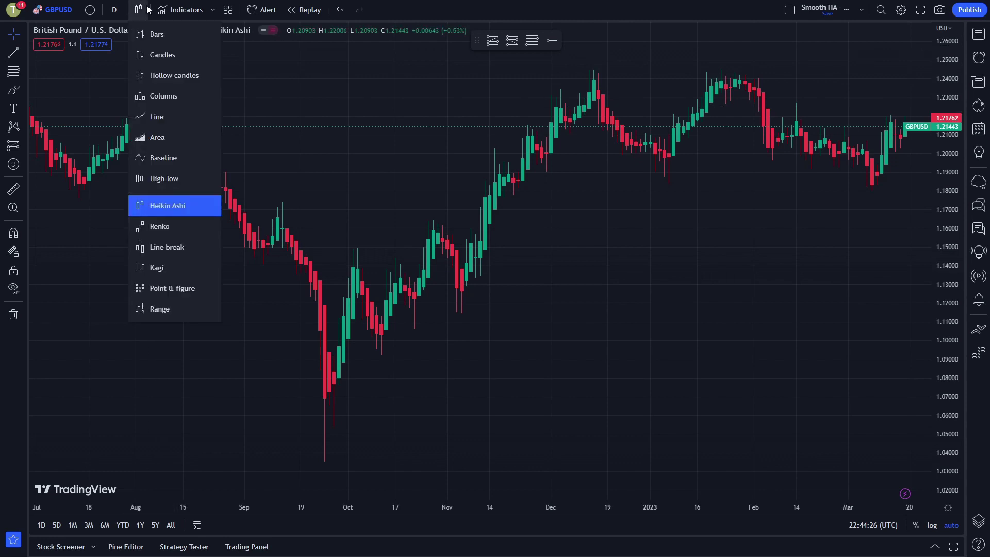
{"action": "left_click", "coordinate": [180, 122]}
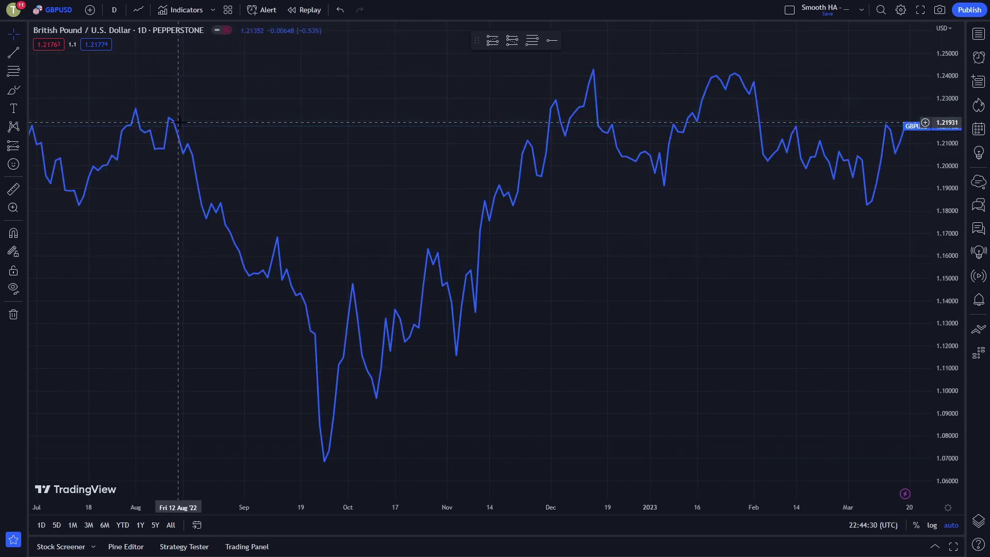
{"action": "left_click", "coordinate": [139, 10]}
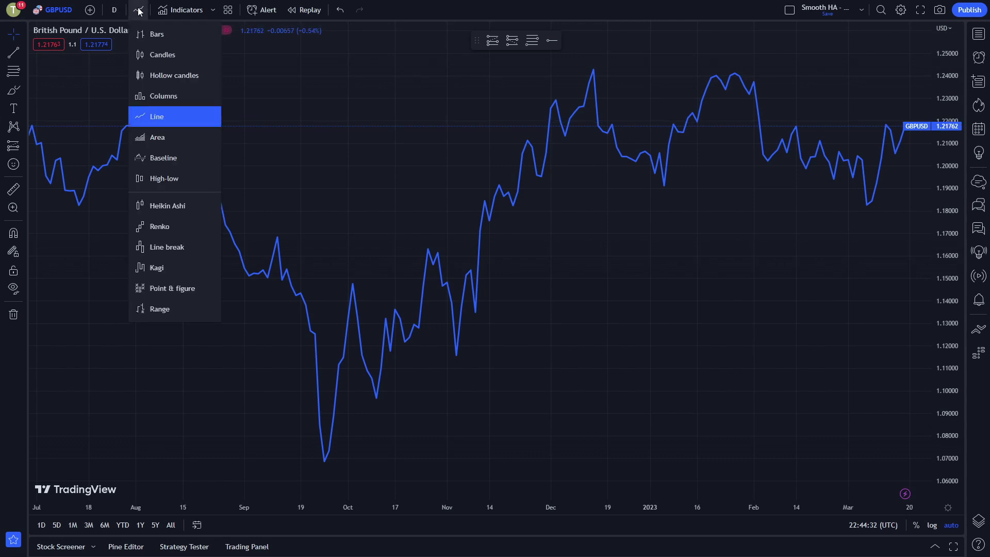
{"action": "left_click", "coordinate": [179, 72]}
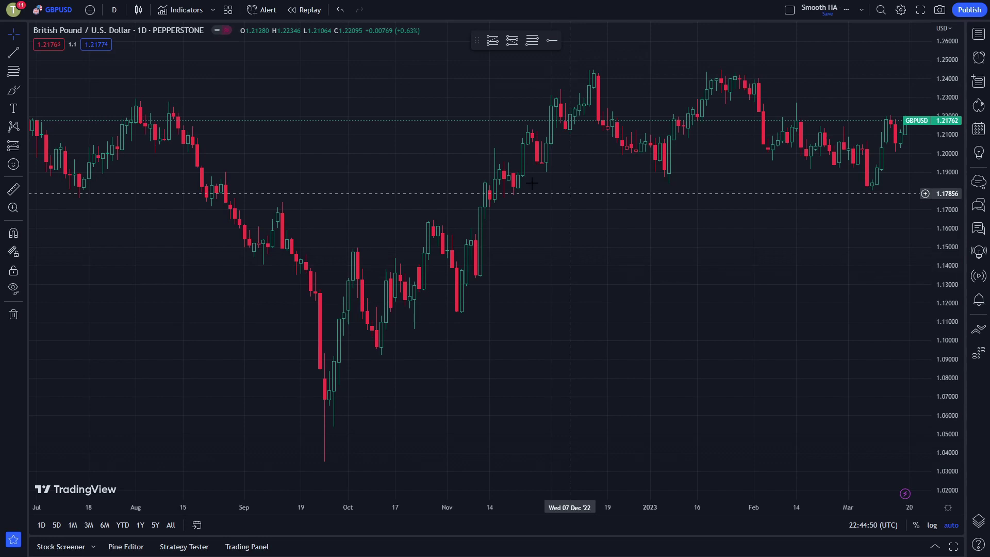
{"action": "left_click", "coordinate": [16, 13]}
{"action": "left_click", "coordinate": [144, 127]}
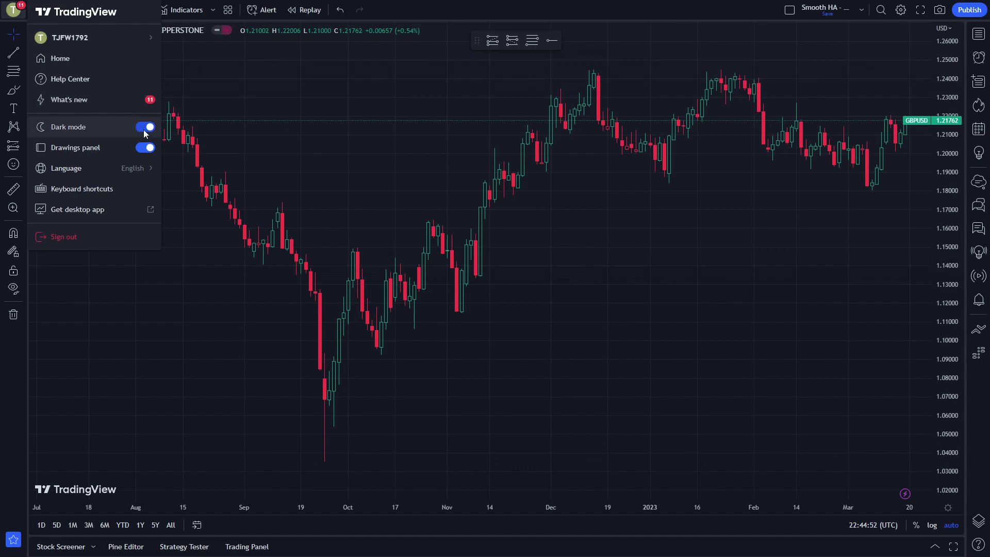
{"action": "left_click", "coordinate": [582, 313]}
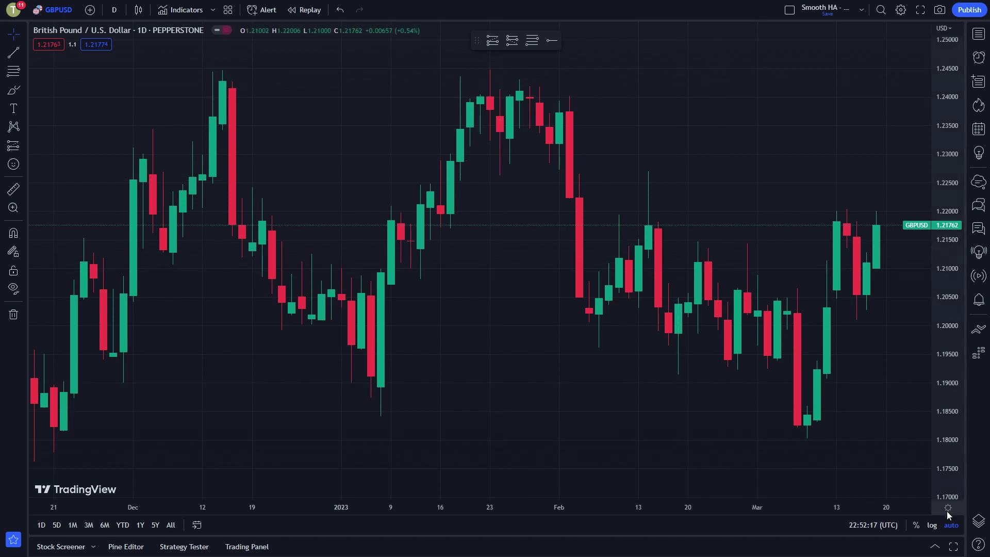
- Try the price scale in percent and on the chart's left side, returning it to regular values and its original side
{"action": "left_click", "coordinate": [914, 525]}
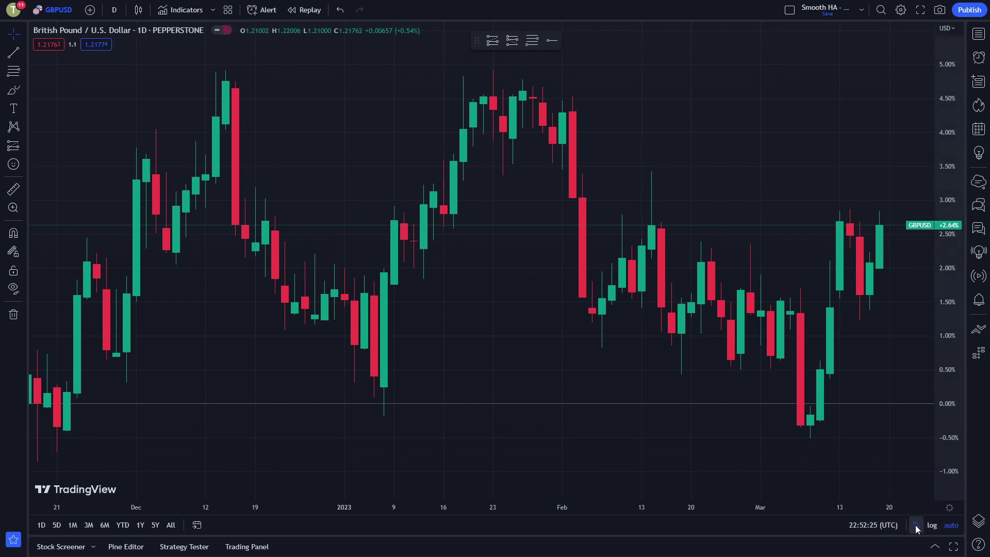
{"action": "left_click", "coordinate": [915, 526]}
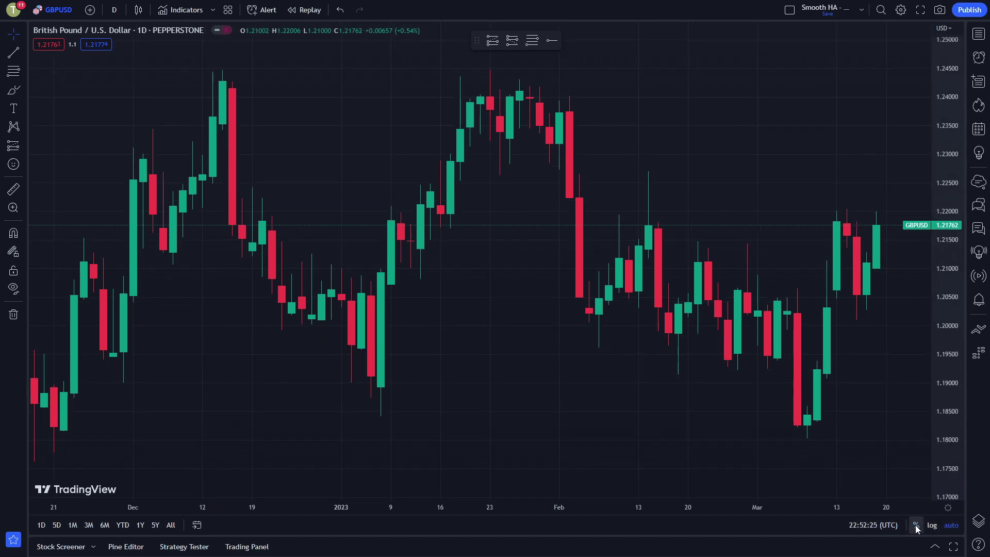
{"action": "left_click", "coordinate": [947, 506]}
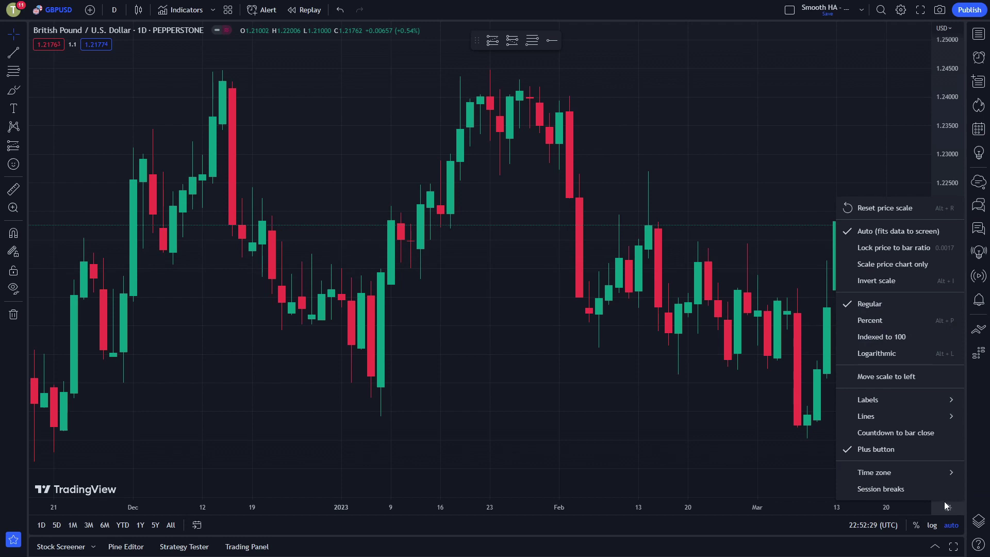
{"action": "left_click", "coordinate": [885, 376]}
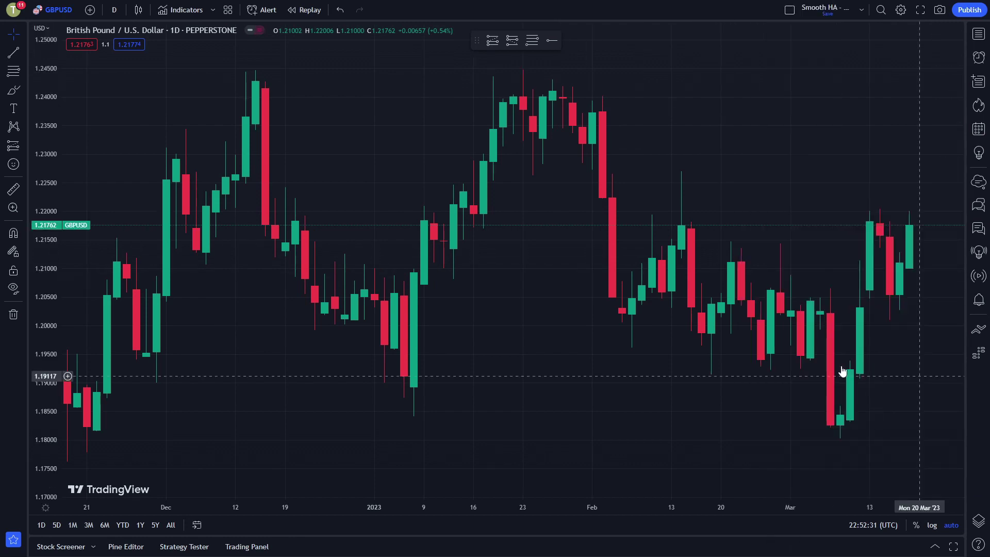
{"action": "left_click", "coordinate": [50, 506]}
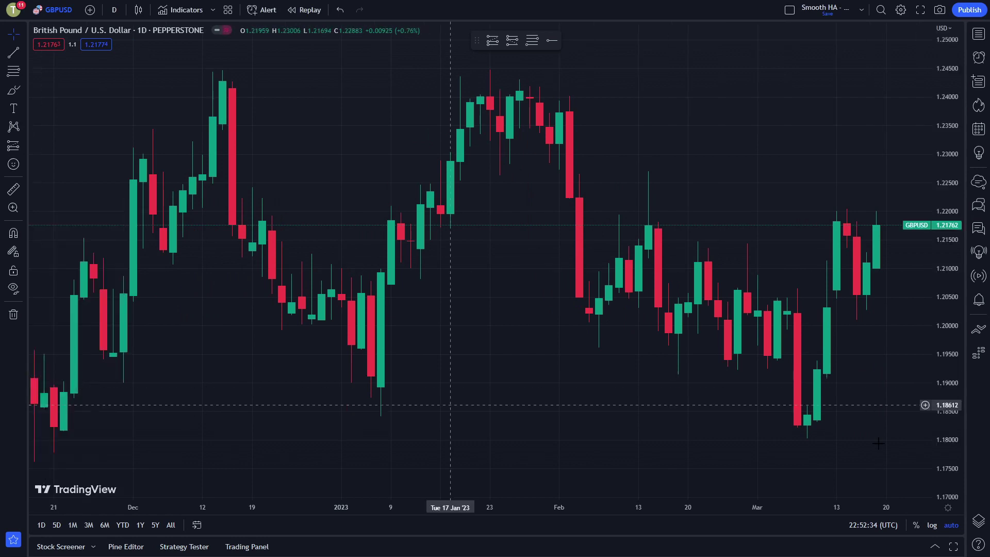
- Show the bid and ask labels on the price scale and hide them again
{"action": "left_click", "coordinate": [947, 507]}
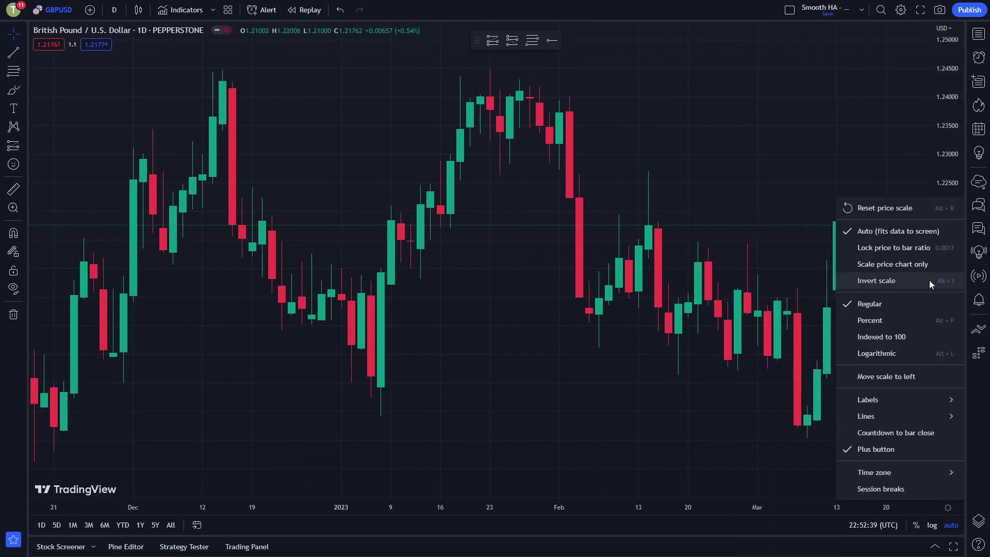
{"action": "mouse_move", "coordinate": [892, 402]}
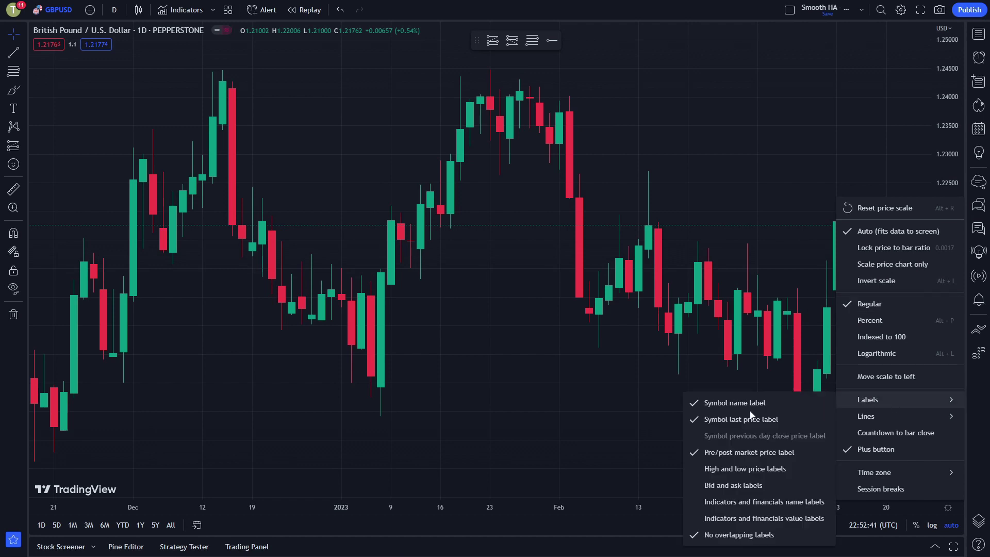
{"action": "left_click", "coordinate": [738, 485]}
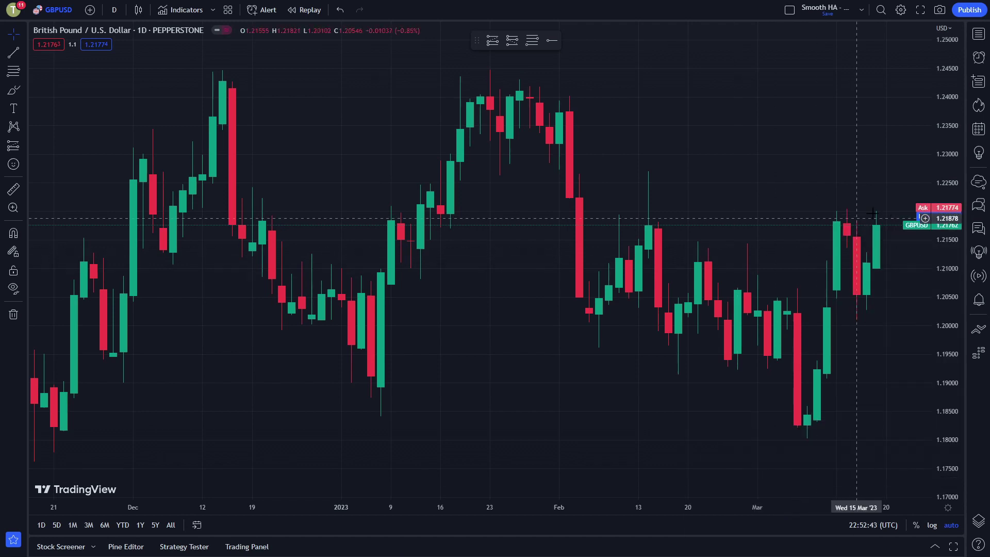
{"action": "left_click", "coordinate": [948, 509]}
{"action": "mouse_move", "coordinate": [905, 406]}
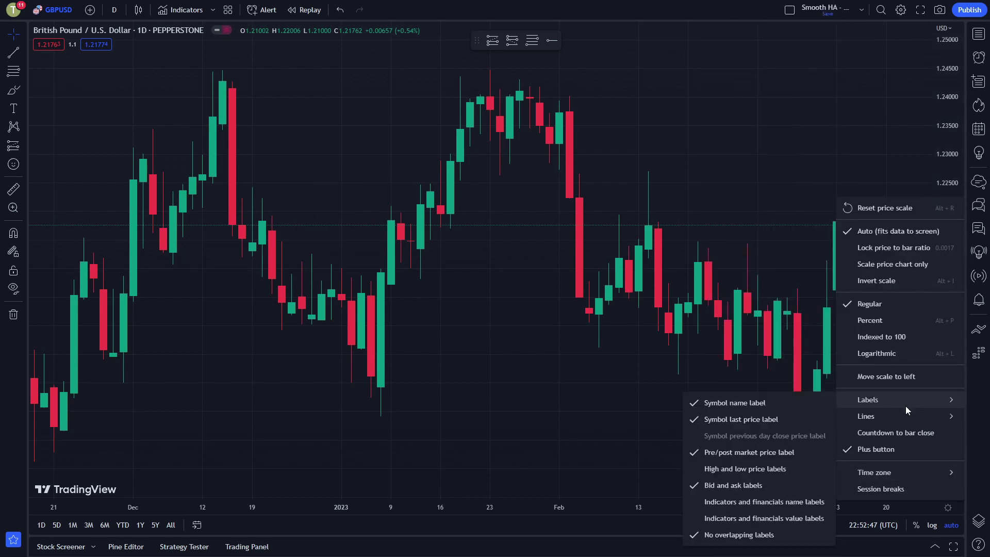
{"action": "left_click", "coordinate": [791, 402]}
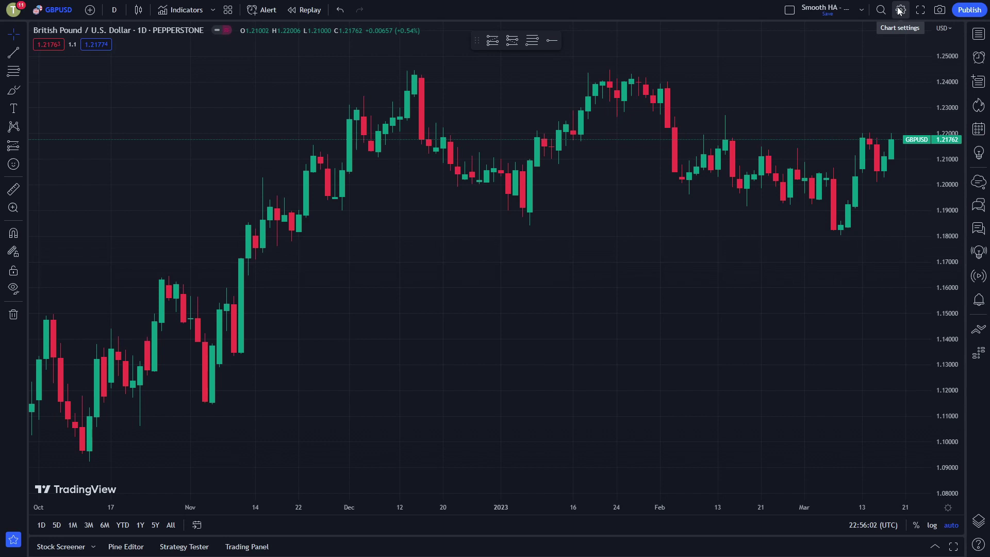
- Open the chart settings at the Symbol options for the candles
{"action": "left_click", "coordinate": [899, 10]}
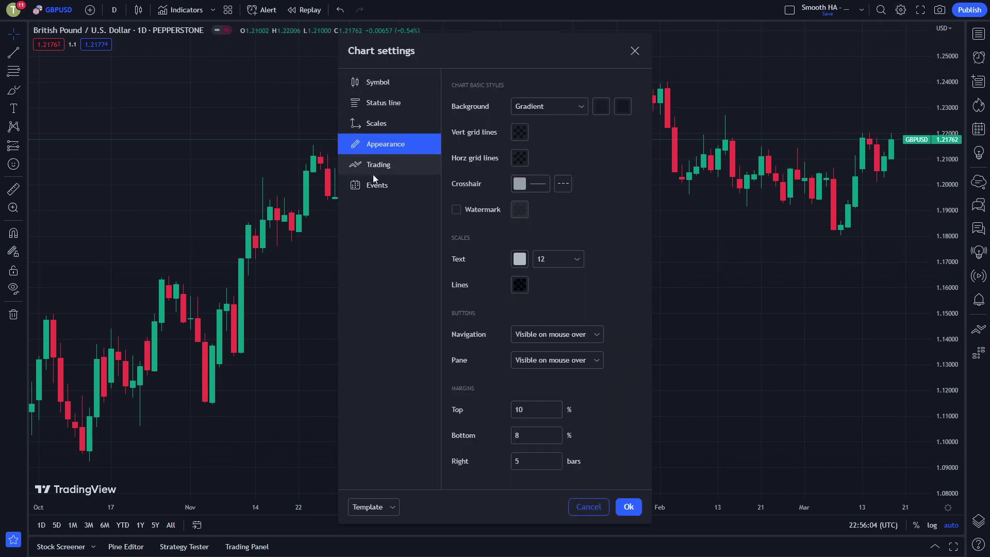
{"action": "left_click", "coordinate": [396, 83]}
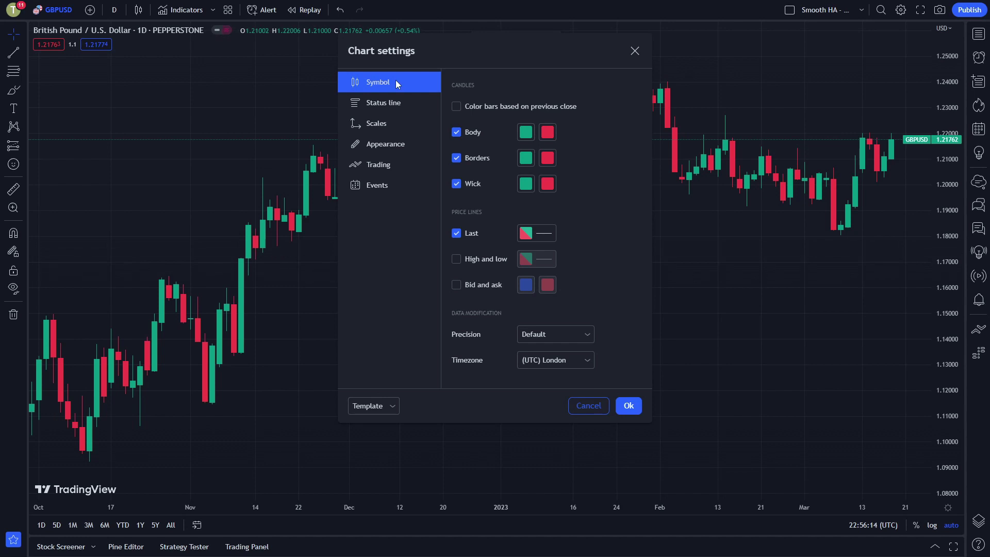
- Turn the candle body and the candle wick off and back on in the Symbol settings
{"action": "left_click", "coordinate": [456, 132]}
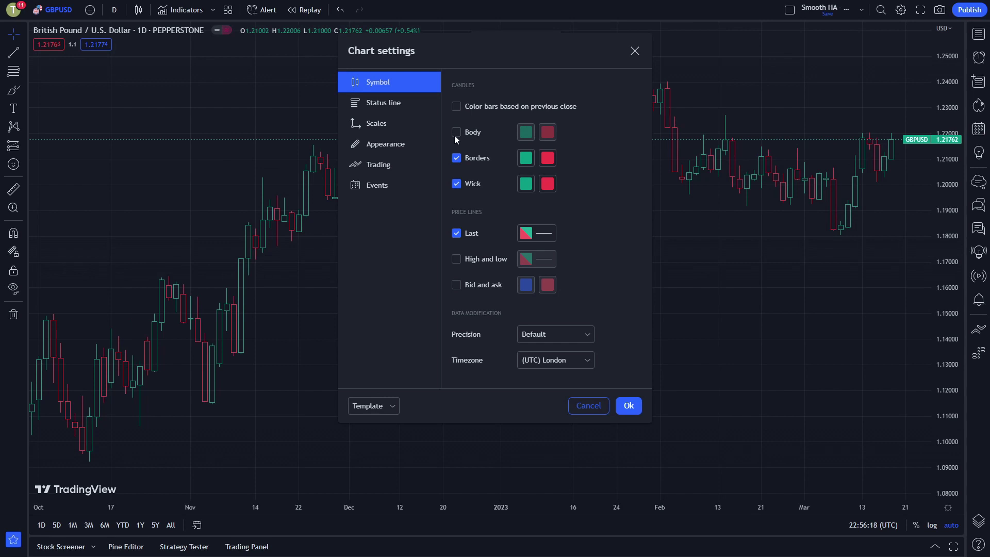
{"action": "left_click", "coordinate": [456, 133]}
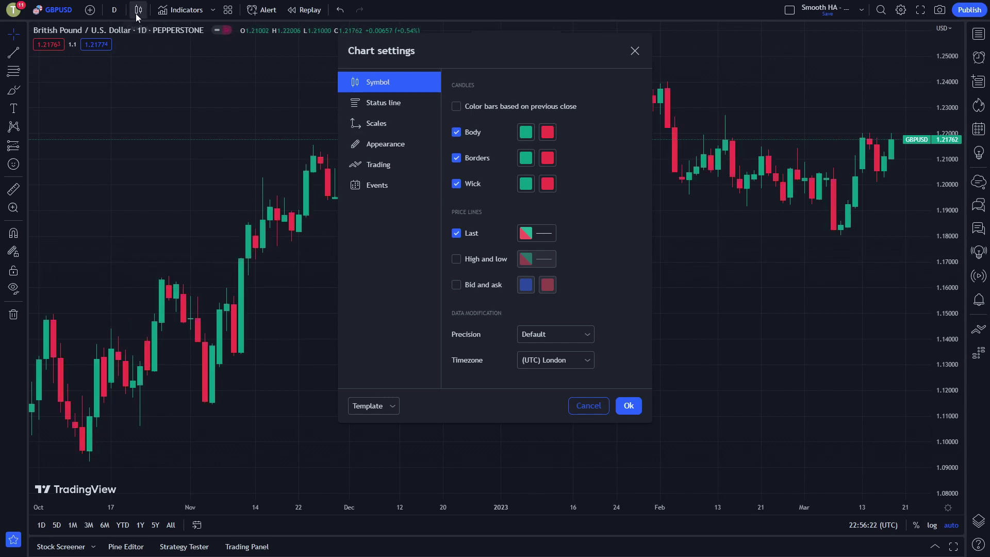
{"action": "left_click", "coordinate": [456, 185]}
{"action": "left_click", "coordinate": [456, 185]}
- Change the falling candles' body, borders and wick colours to cyan
{"action": "left_click", "coordinate": [546, 133]}
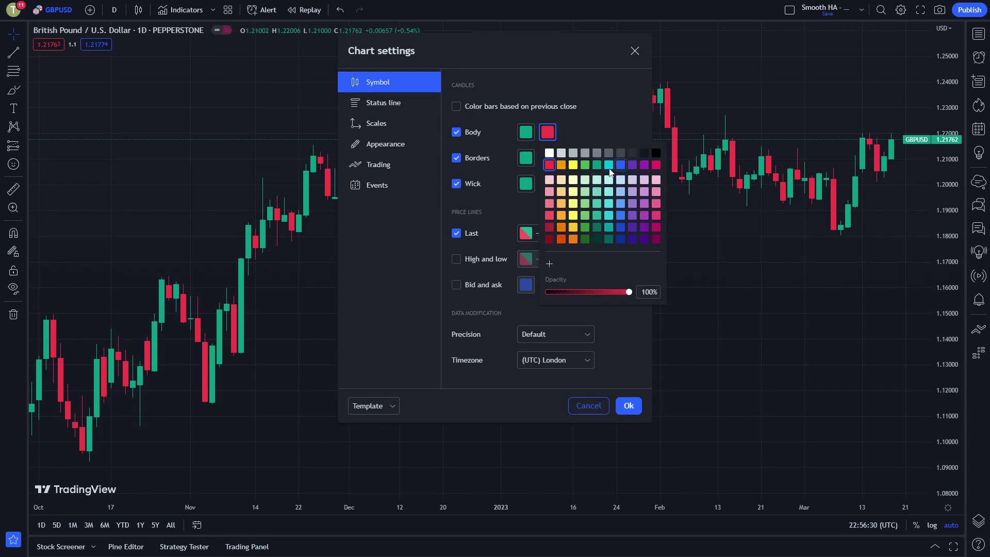
{"action": "left_click", "coordinate": [608, 164]}
{"action": "left_click", "coordinate": [591, 120]}
{"action": "left_click", "coordinate": [547, 157]}
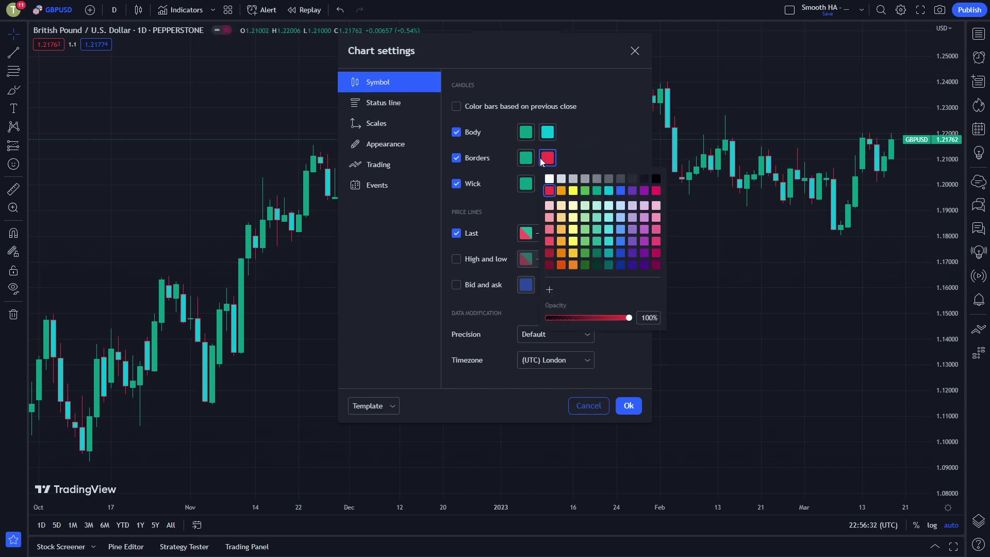
{"action": "left_click", "coordinate": [608, 191]}
{"action": "left_click", "coordinate": [588, 136]}
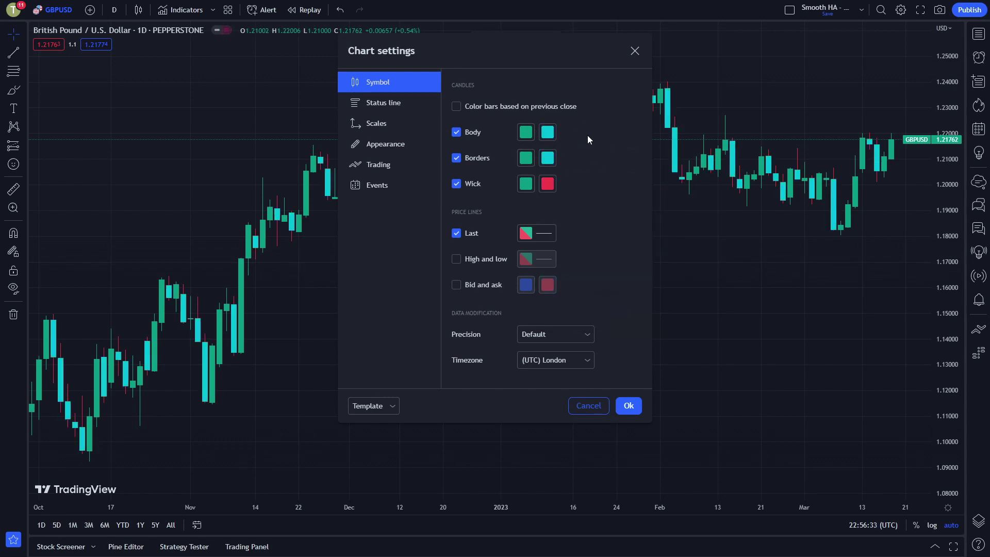
{"action": "left_click", "coordinate": [548, 184]}
{"action": "left_click", "coordinate": [608, 217]}
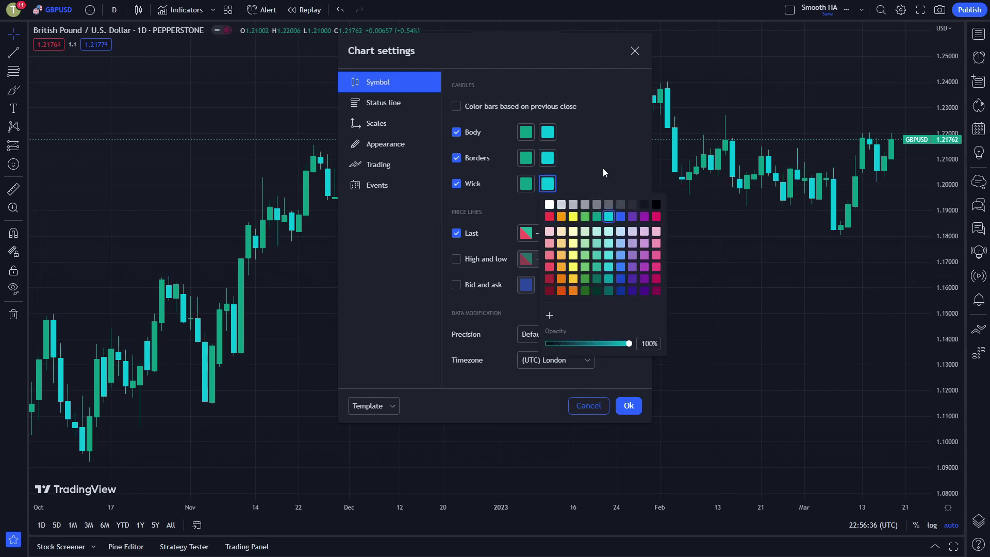
- Set the falling candles' wick, borders and body colours back to red
{"action": "left_click", "coordinate": [549, 216]}
{"action": "left_click", "coordinate": [548, 157]}
{"action": "left_click", "coordinate": [549, 190]}
{"action": "left_click", "coordinate": [548, 132]}
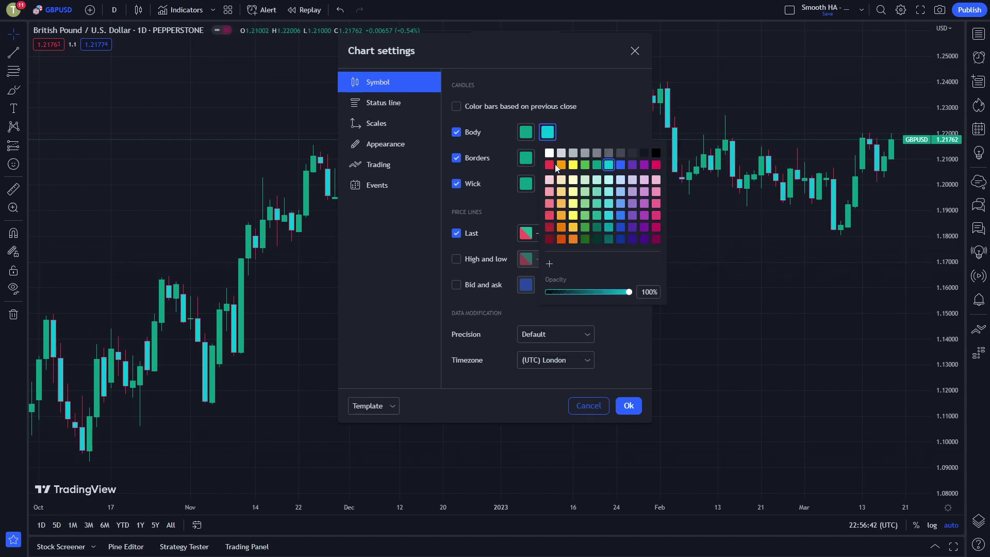
{"action": "left_click", "coordinate": [549, 165]}
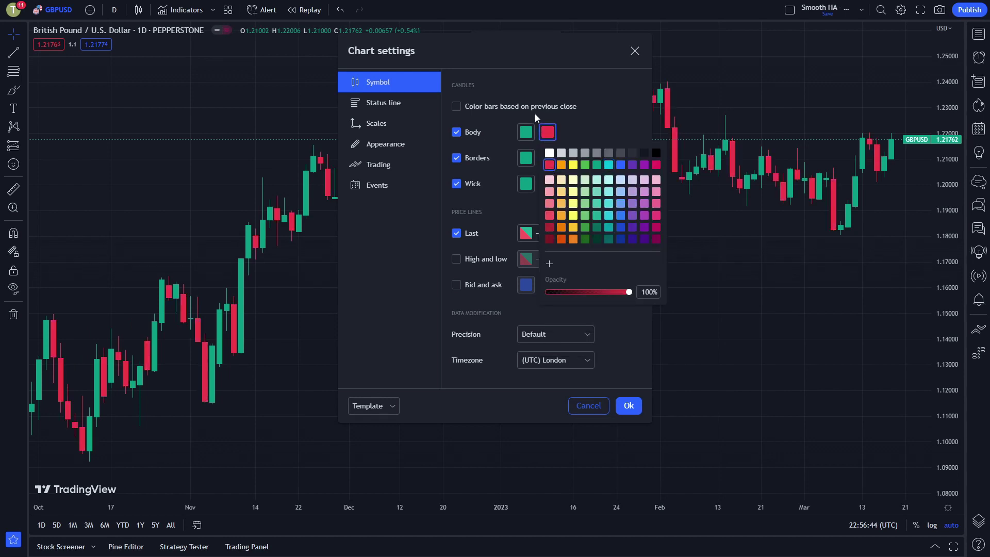
- View the available timezones in the Symbol settings, keeping the current selection
{"action": "left_click", "coordinate": [612, 111]}
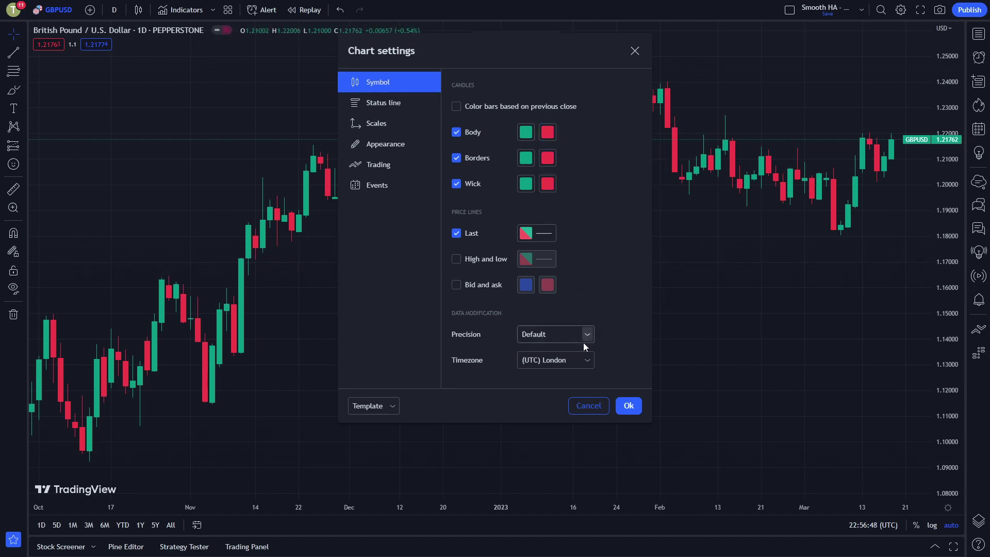
{"action": "left_click", "coordinate": [585, 360]}
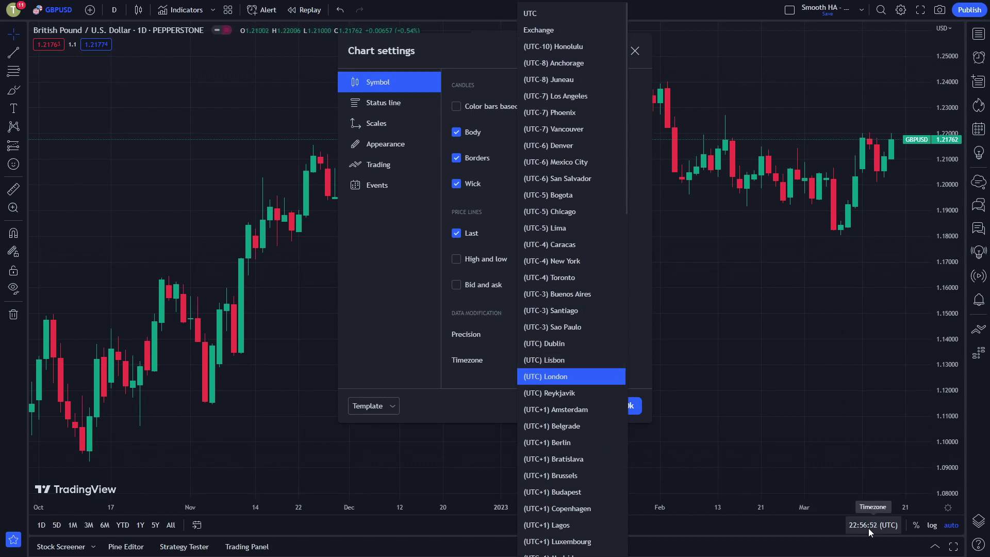
{"action": "left_click", "coordinate": [641, 326]}
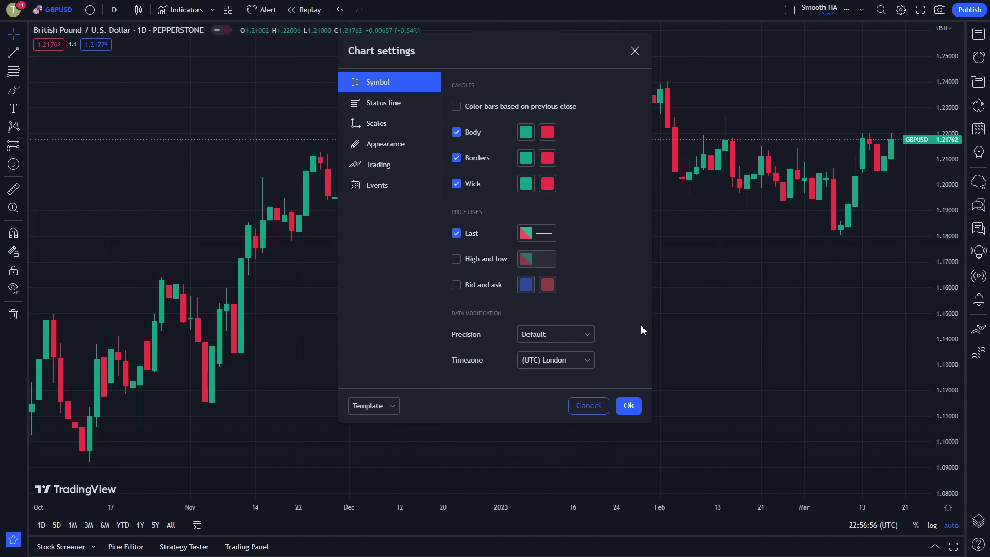
- Turn on the chart watermark in the Appearance settings and make it white at 96% opacity
{"action": "left_click", "coordinate": [413, 149]}
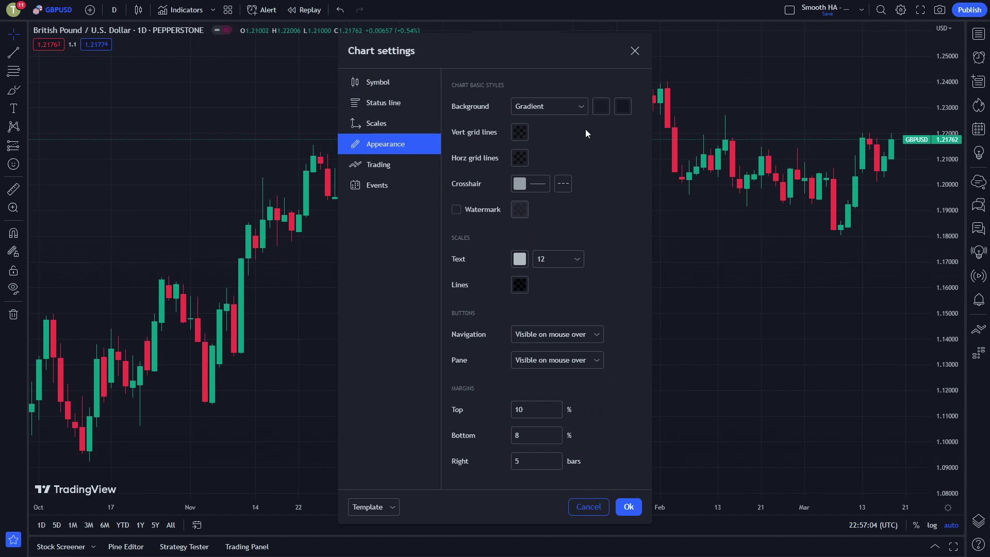
{"action": "left_click", "coordinate": [456, 210]}
{"action": "left_click_drag", "start_coordinate": [521, 50], "coordinate": [818, 29]}
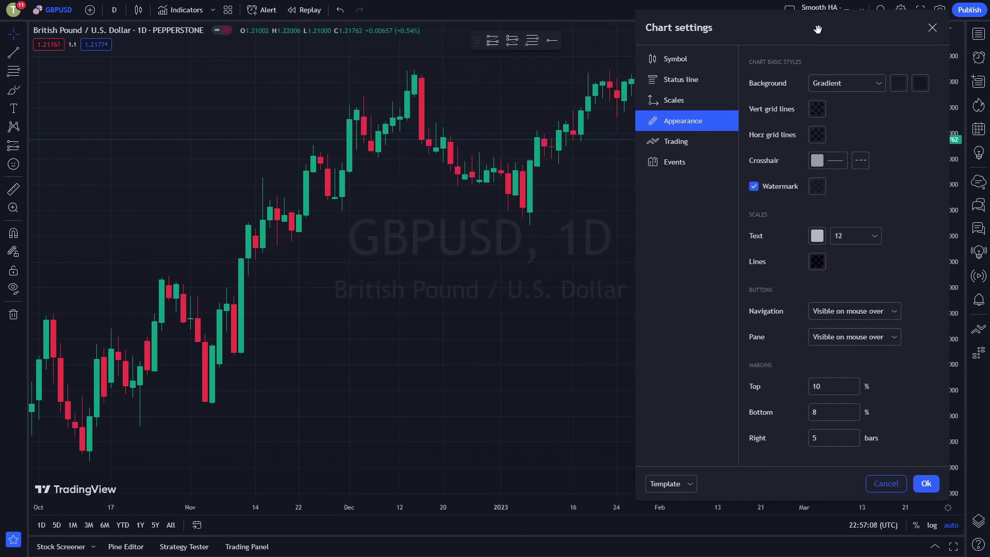
{"action": "left_click", "coordinate": [821, 187]}
{"action": "left_click", "coordinate": [820, 207]}
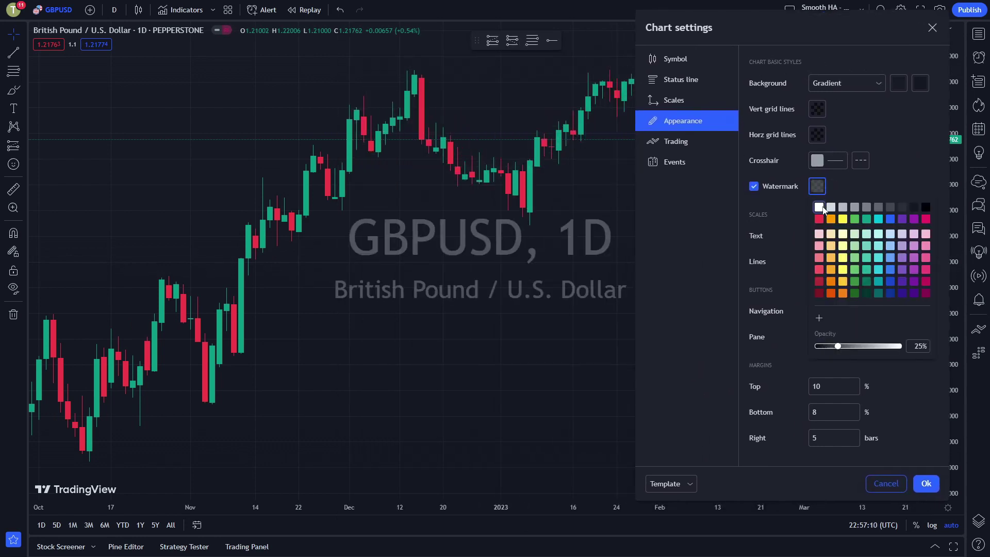
{"action": "left_click_drag", "start_coordinate": [838, 346], "coordinate": [898, 348]}
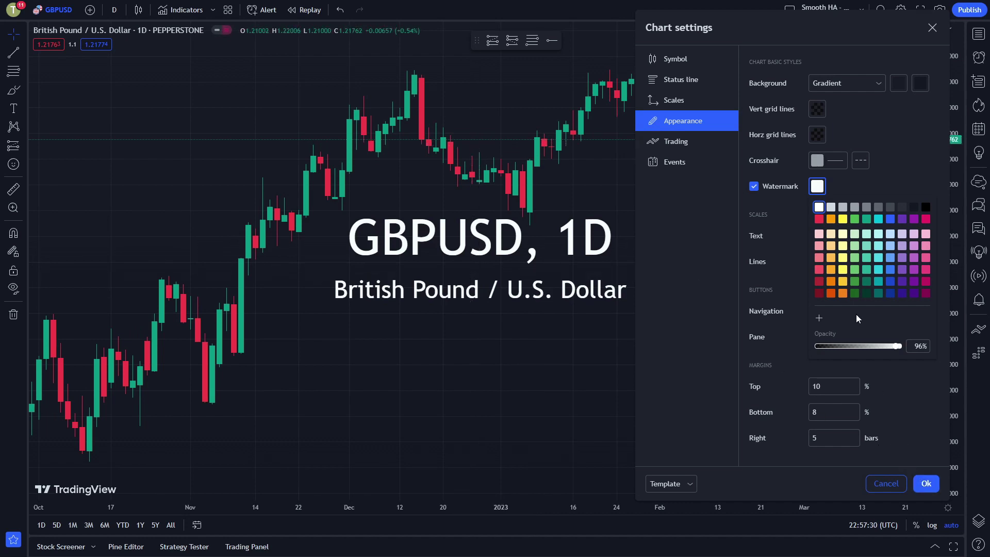
{"action": "left_click", "coordinate": [872, 119]}
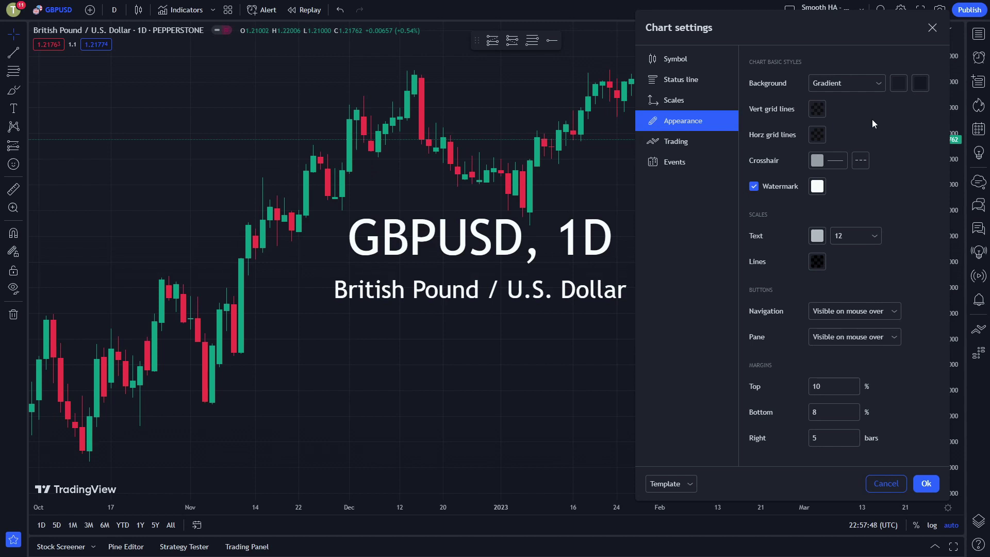
- Switch the time hours format in the Scales settings to 12-hours and back to 24-hours
{"action": "left_click", "coordinate": [669, 108]}
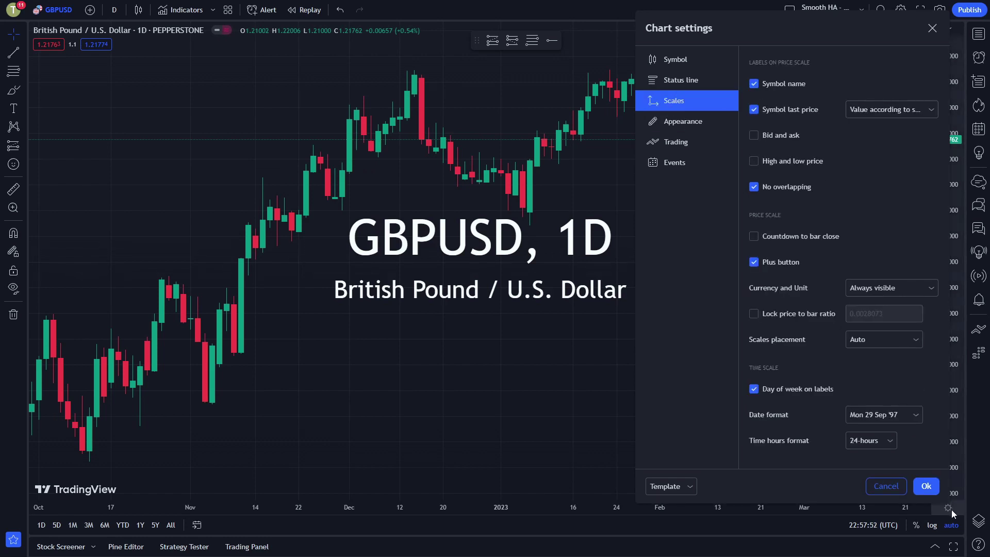
{"action": "left_click", "coordinate": [889, 442]}
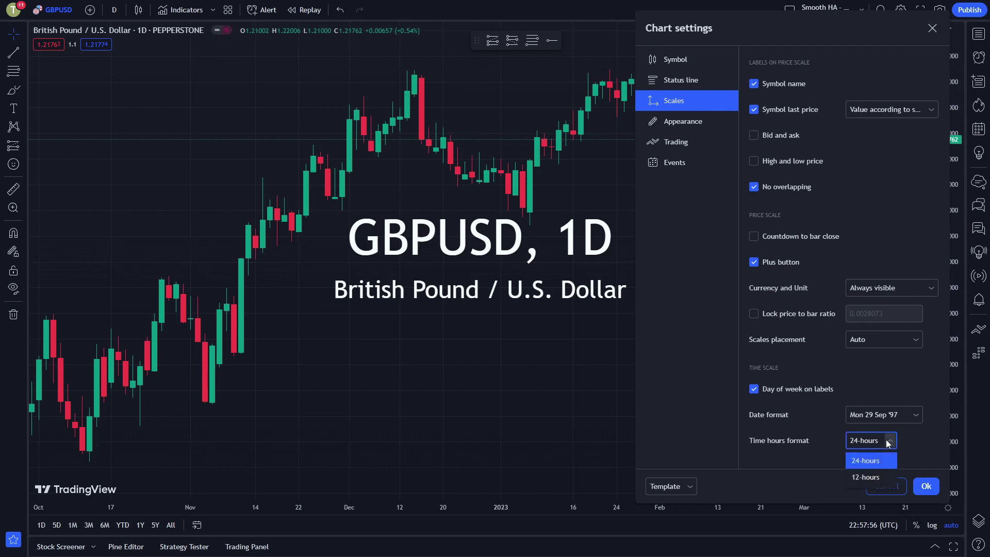
{"action": "left_click", "coordinate": [877, 476]}
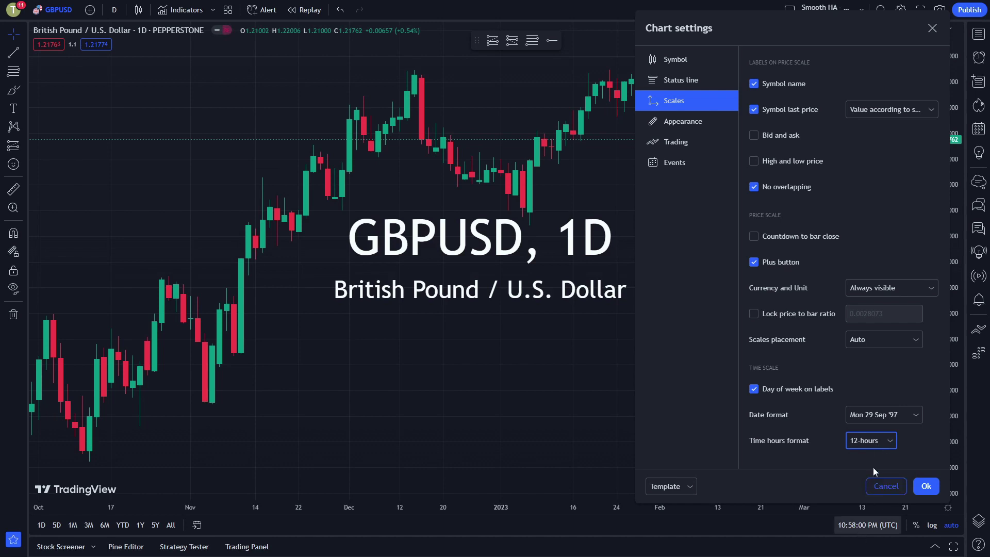
{"action": "left_click", "coordinate": [881, 440]}
{"action": "left_click", "coordinate": [871, 460]}
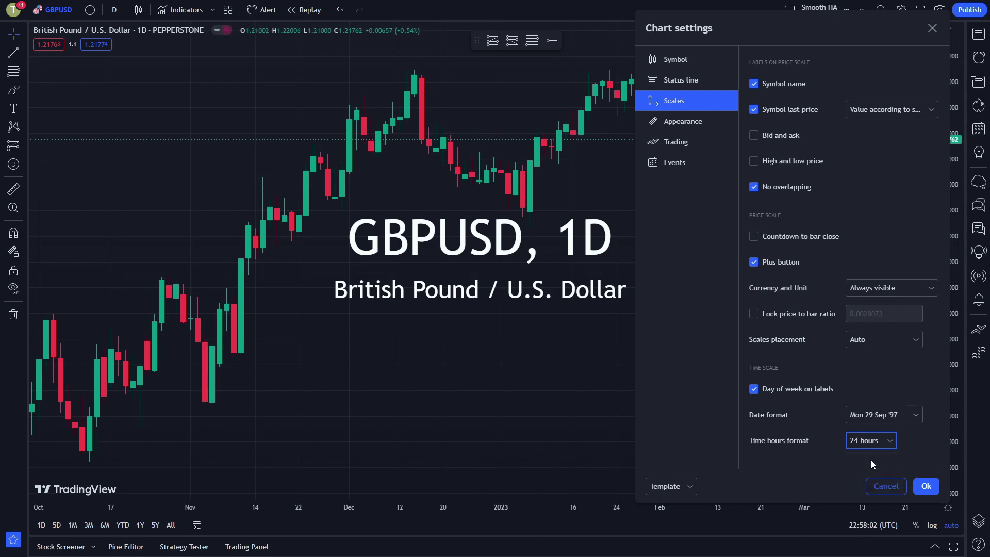
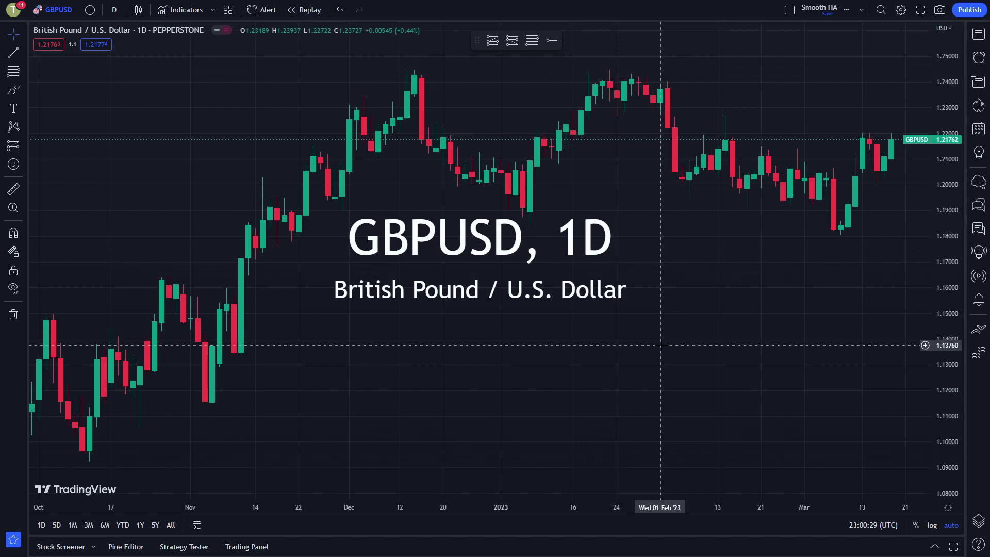
- Try to switch the layout to a two-by-two grid of four charts and dismiss the upgrade offer
{"action": "left_click", "coordinate": [790, 10]}
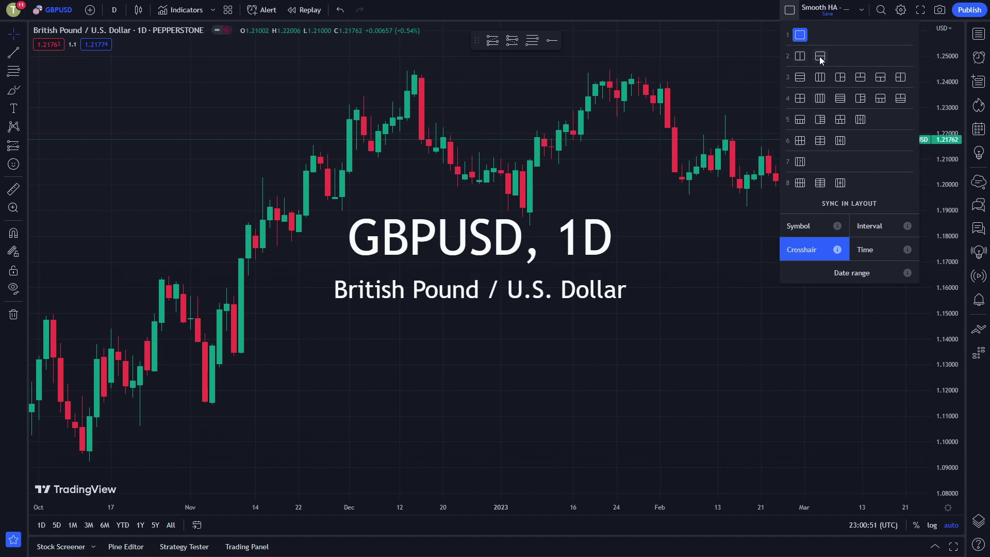
{"action": "left_click", "coordinate": [800, 100]}
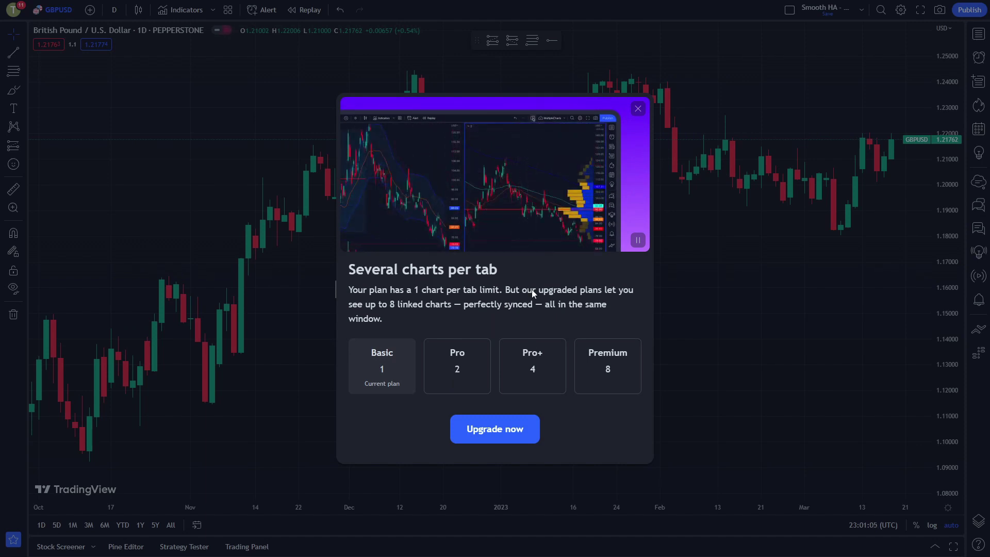
{"action": "left_click", "coordinate": [638, 110]}
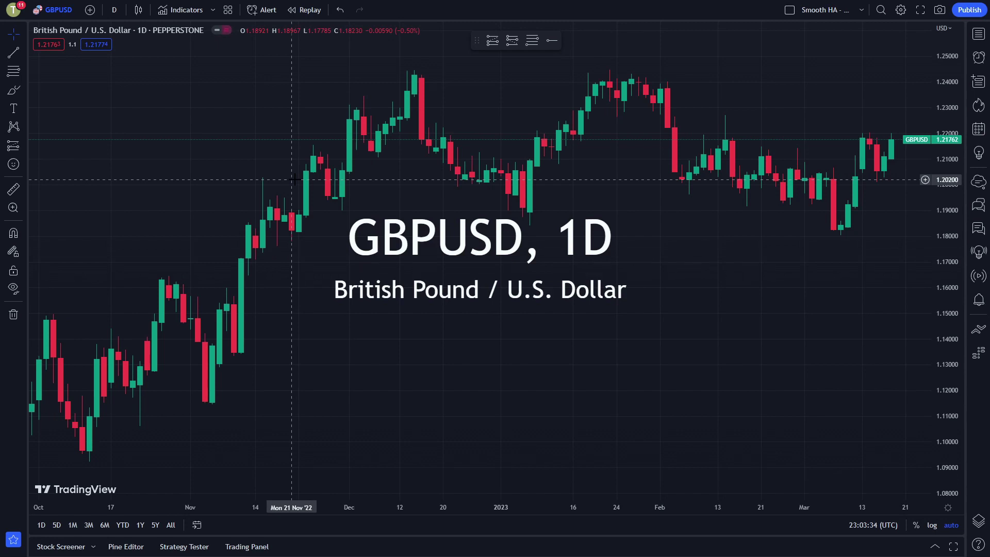
- View the options for saving, copying and sharing a chart snapshot without choosing one
{"action": "left_click", "coordinate": [940, 11]}
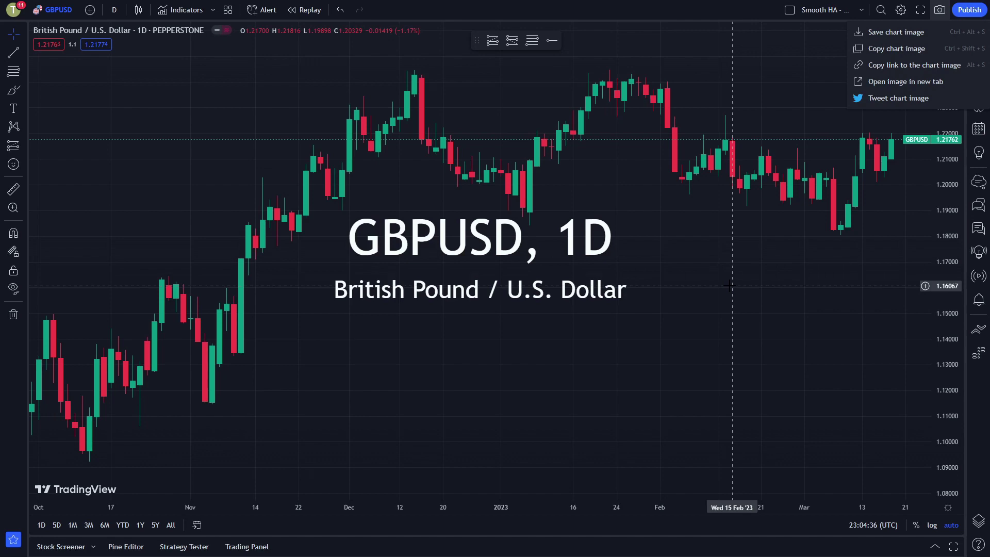
{"action": "left_click", "coordinate": [732, 285]}
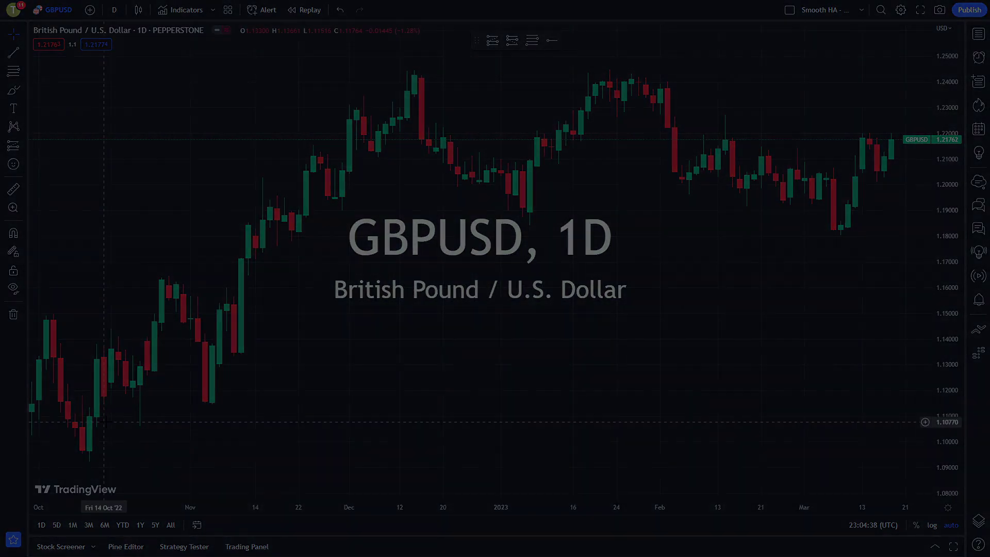